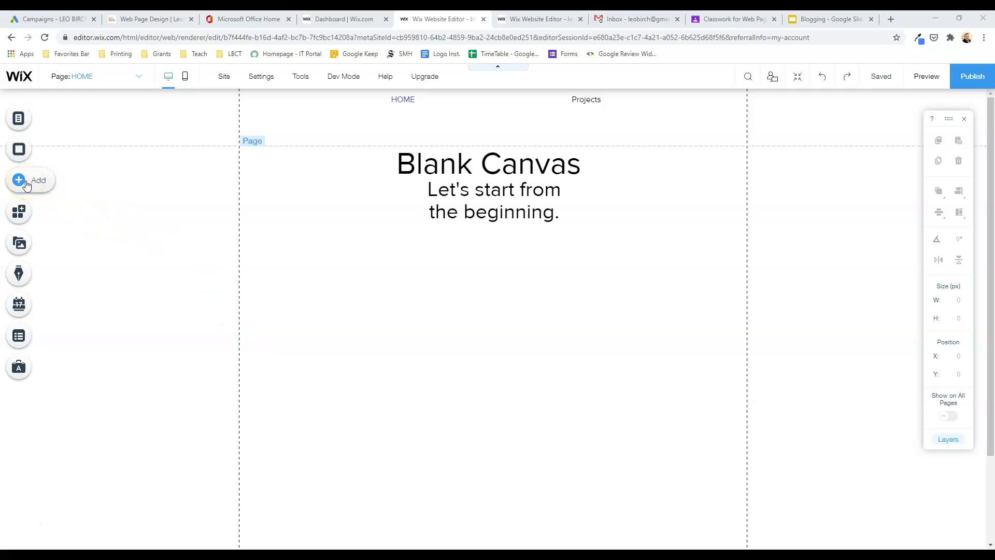
Add a blog to the site using the standard Wix Blog type without a members area.
{"action": "left_click", "coordinate": [27, 185]}
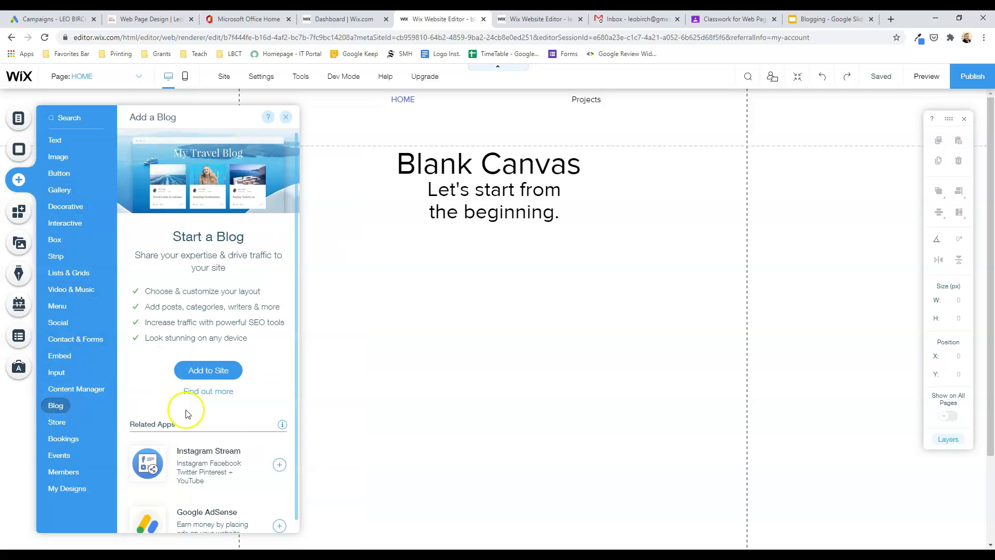
{"action": "left_click", "coordinate": [198, 376]}
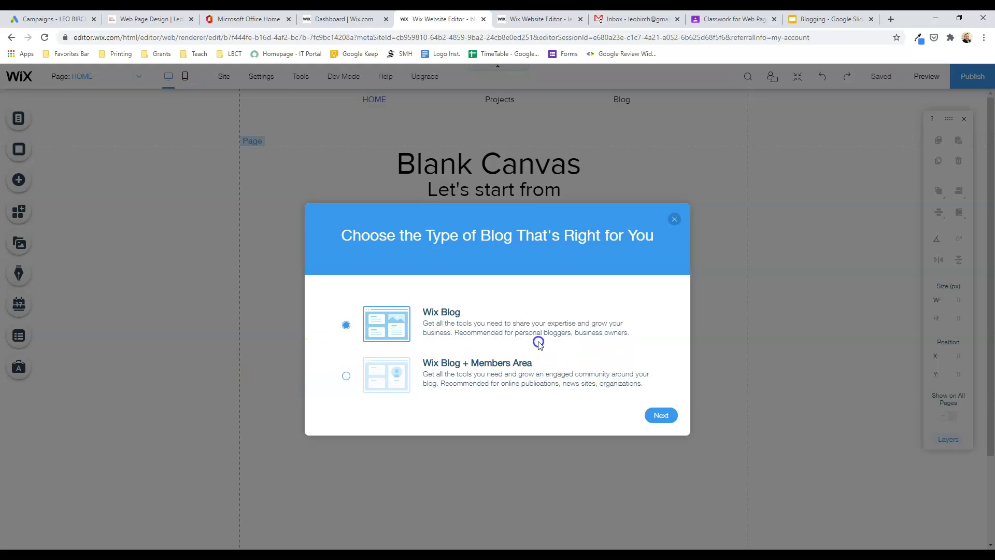
{"action": "left_click", "coordinate": [662, 415]}
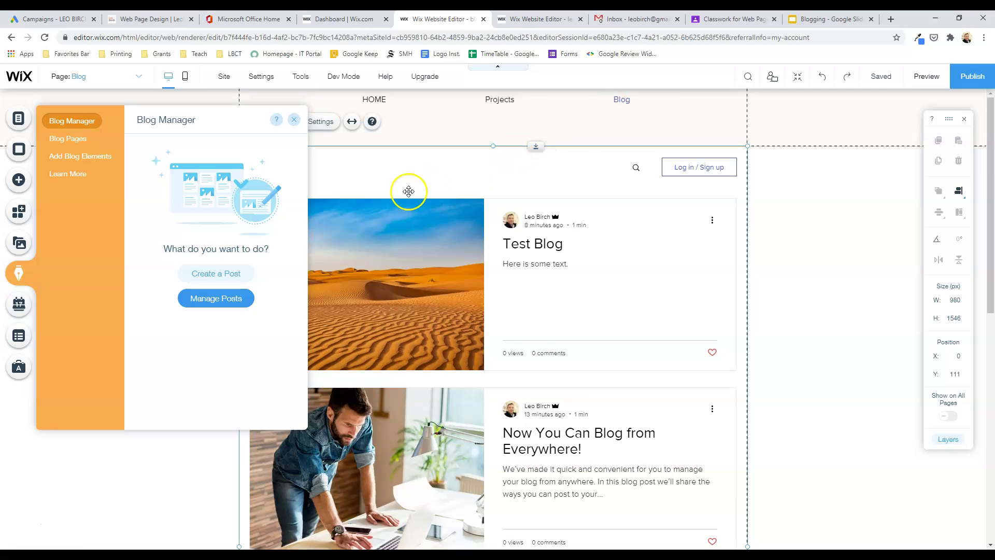
Create a new blog post titled "I just love sand.".
{"action": "left_click", "coordinate": [240, 273]}
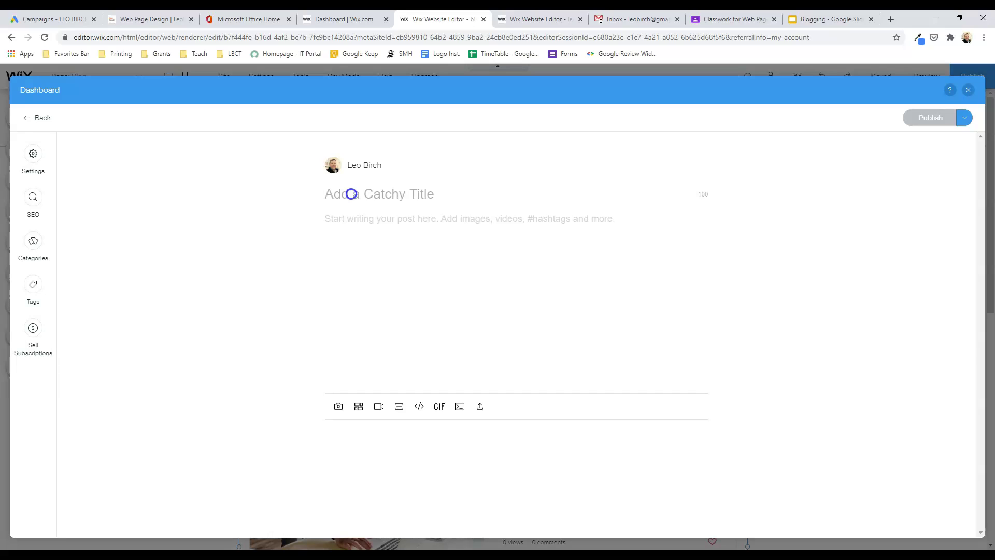
{"action": "type", "text": "I just "}
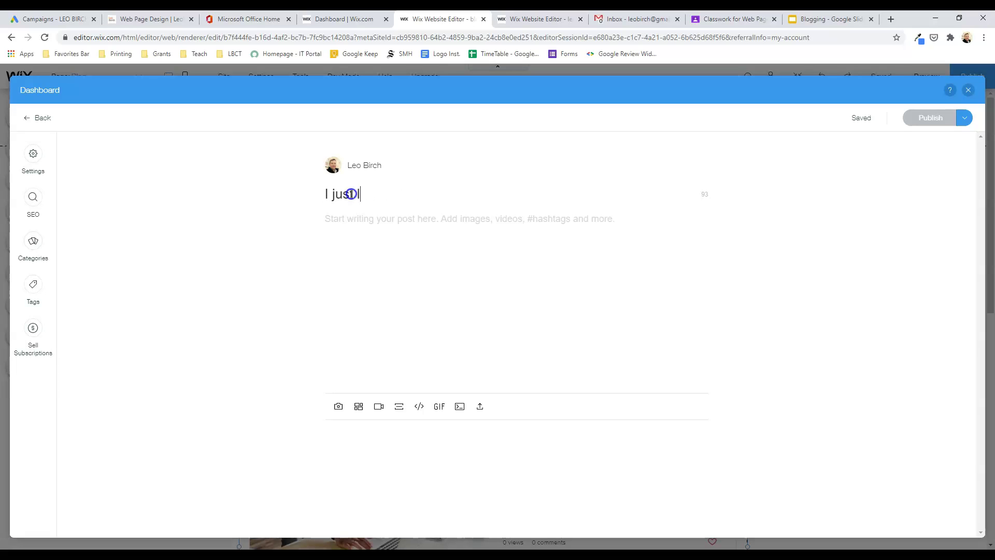
{"action": "type", "text": "love sand."}
Write the post body "Is there anything nicer than the feeling of sand in between your toes?".
{"action": "left_click", "coordinate": [347, 217]}
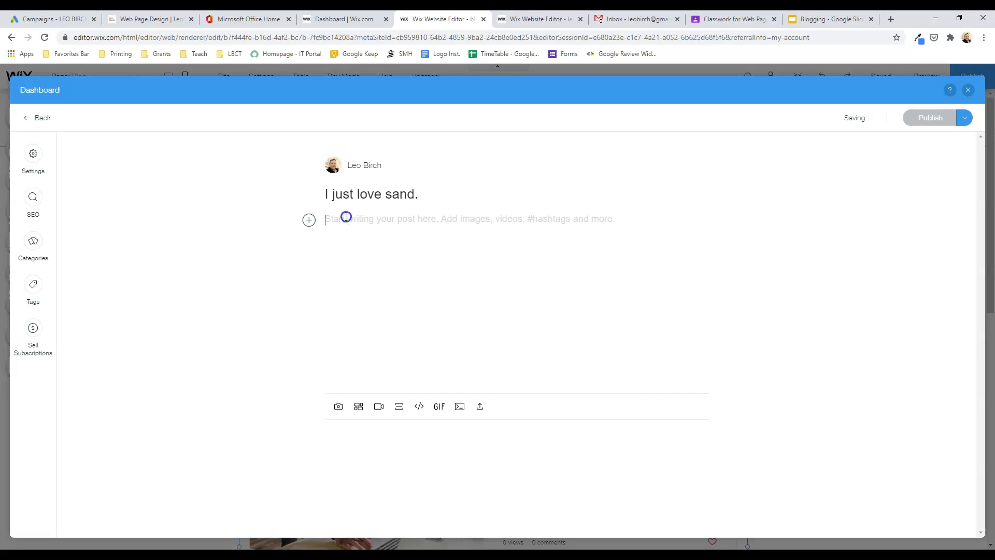
{"action": "type", "text": "Is there an"}
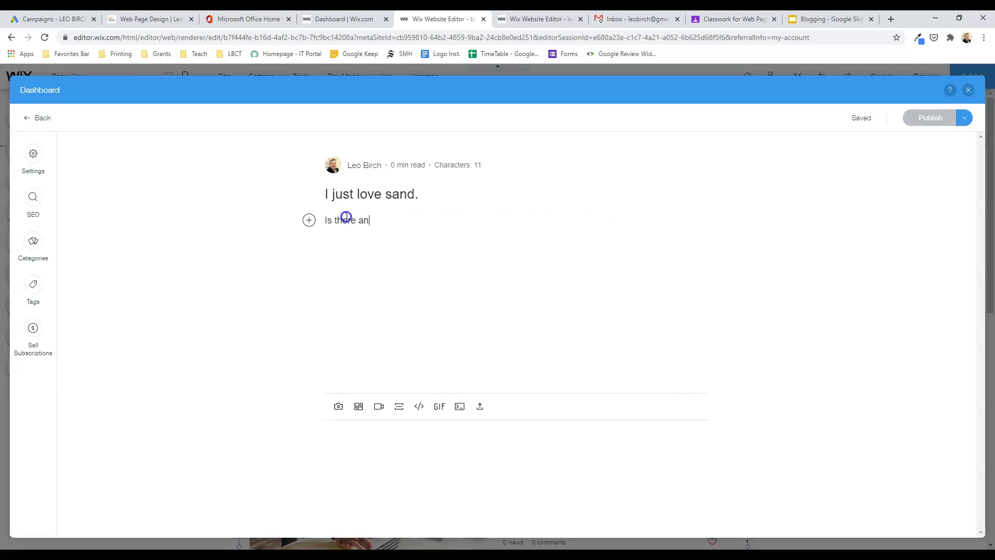
{"action": "type", "text": "ything nicer thaan the feeli"}
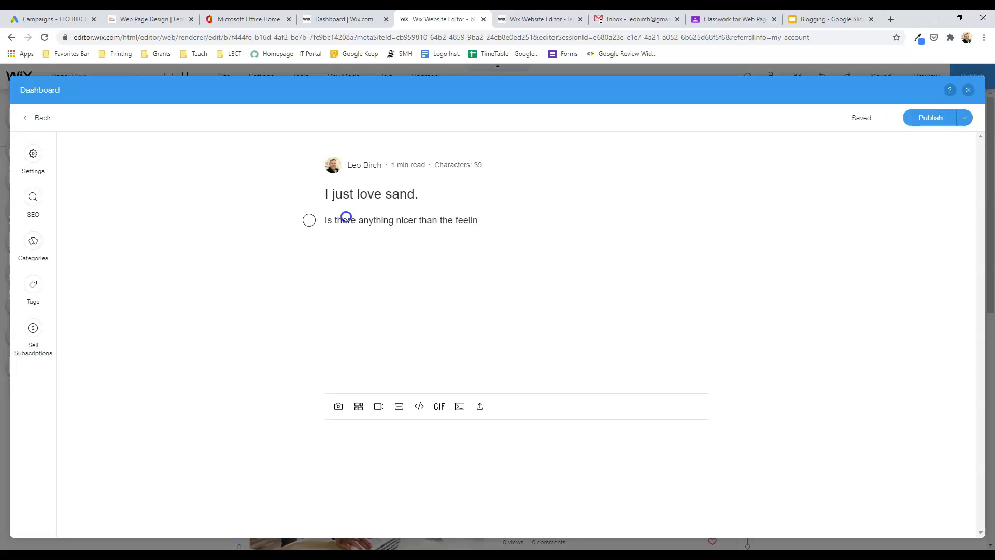
{"action": "type", "text": "nd inbetween your"}
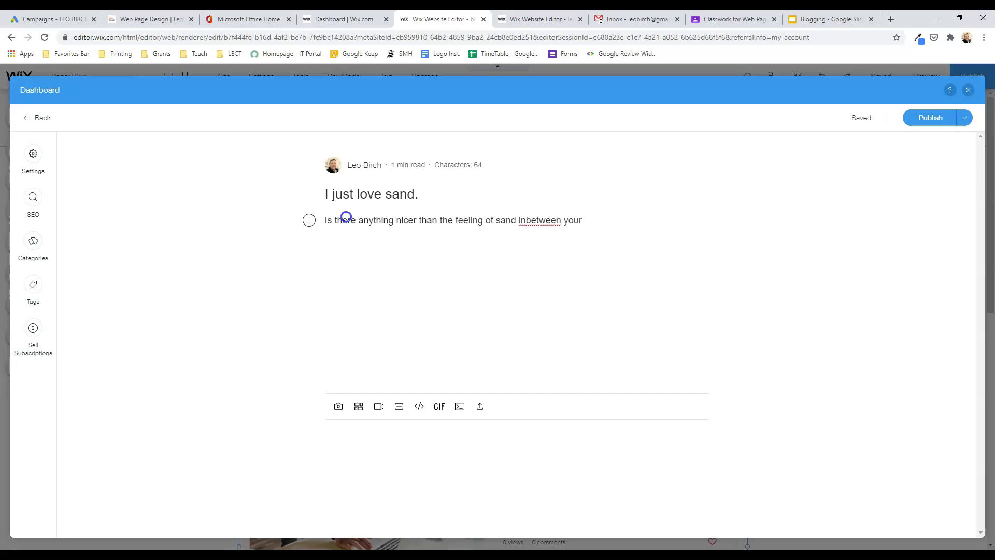
{"action": "type", "text": " toes?"}
{"action": "left_click", "coordinate": [527, 221]}
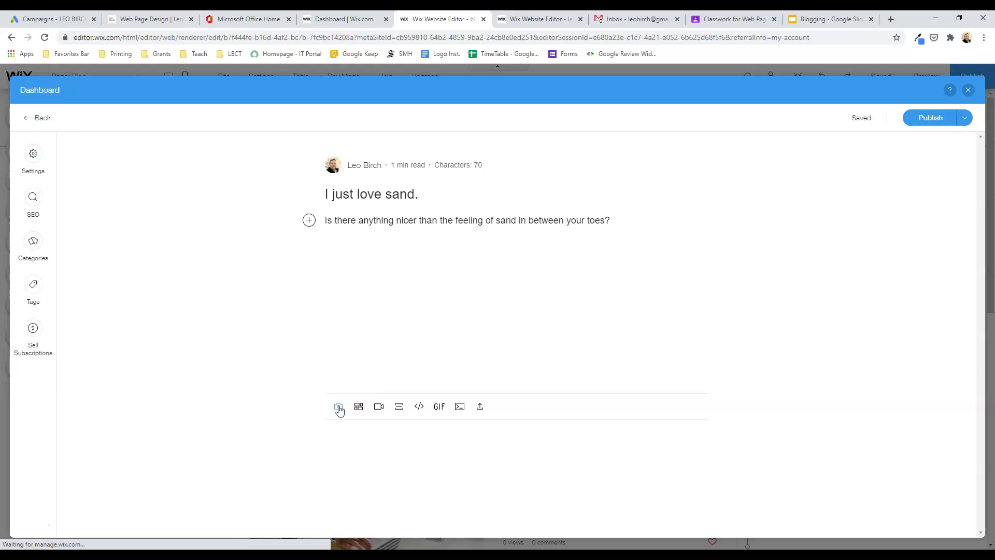
Insert the wave-pattern desert image from the site files into the post and set it to the small size.
{"action": "left_click", "coordinate": [338, 406]}
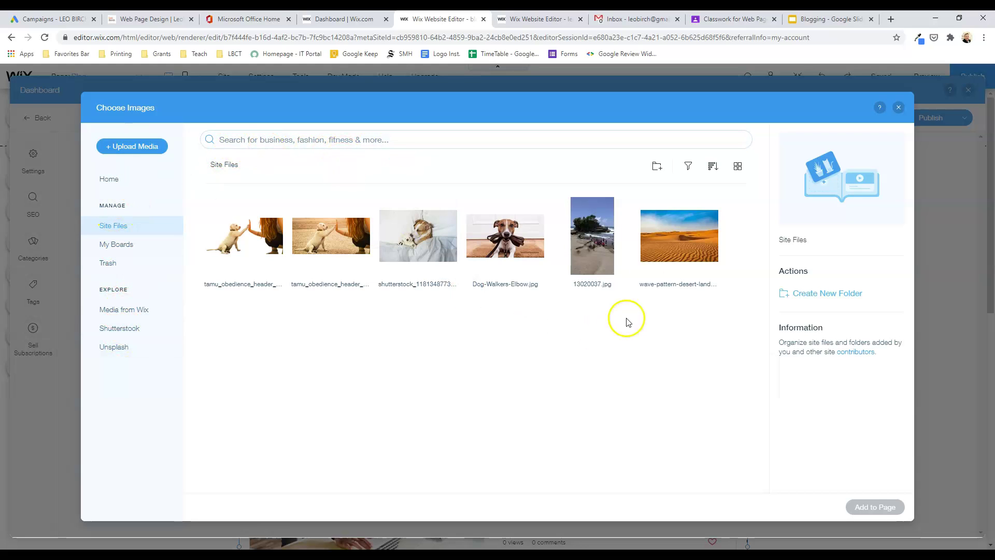
{"action": "double_click", "coordinate": [685, 247]}
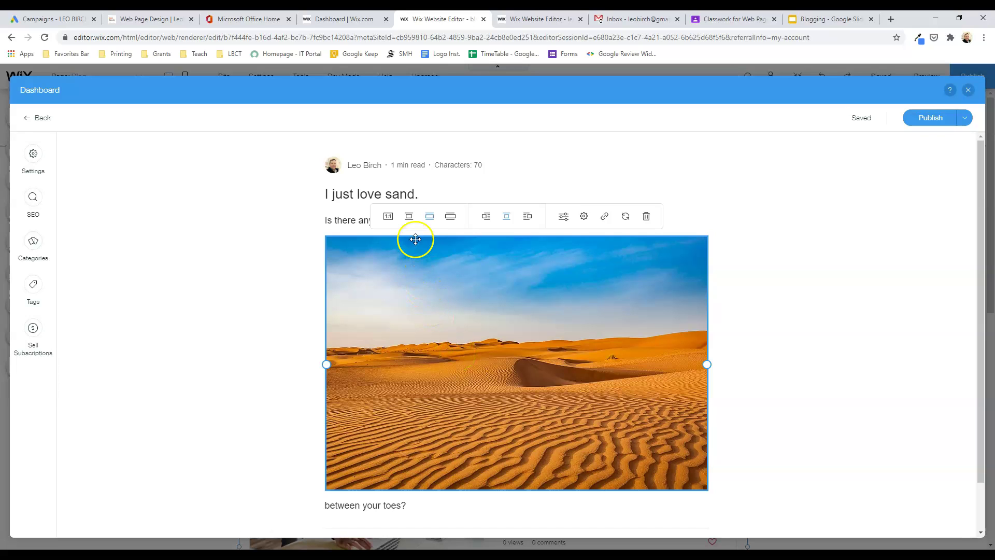
{"action": "left_click", "coordinate": [410, 220]}
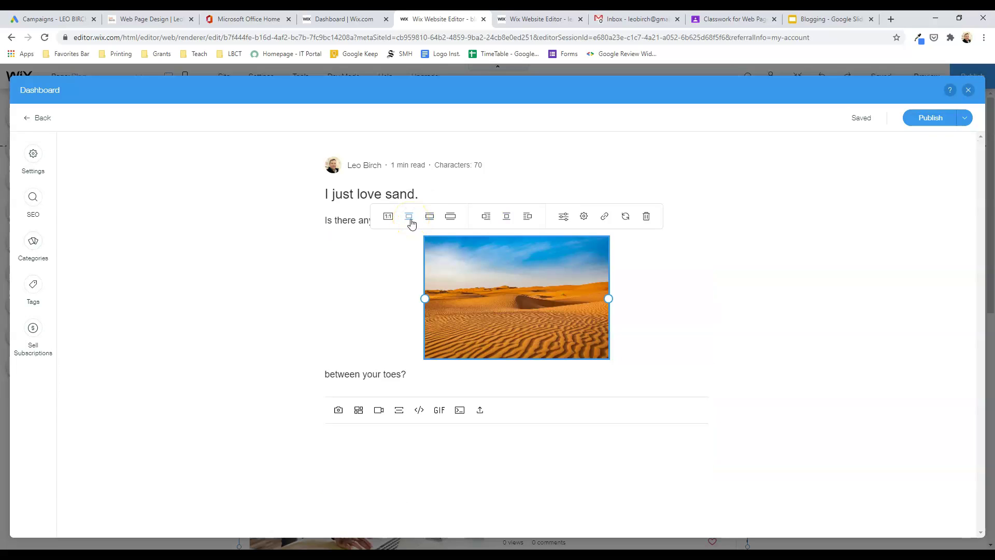
Try aligning the desert image left beside the trailing text, and reset it through original size to the small centred layout.
{"action": "left_click", "coordinate": [488, 217]}
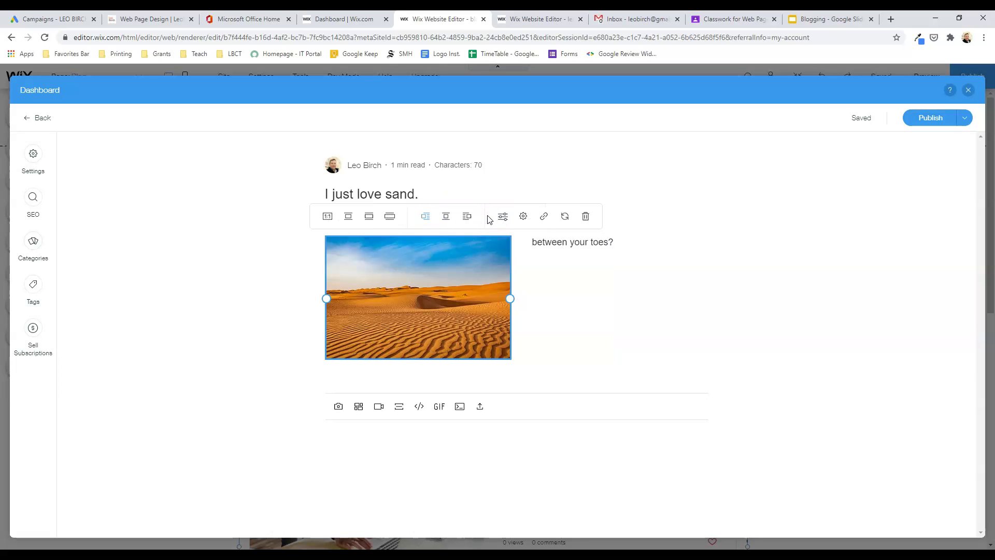
{"action": "left_click", "coordinate": [561, 288]}
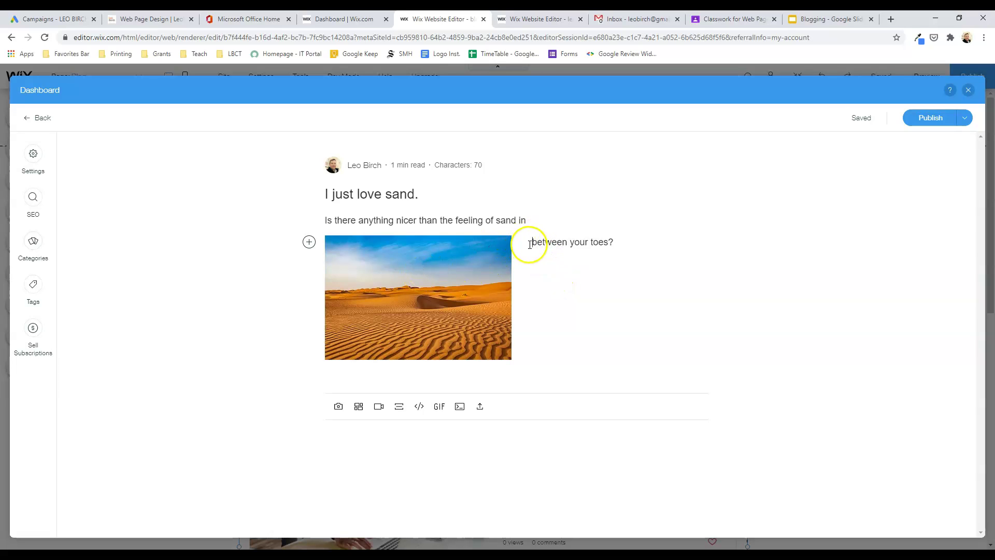
{"action": "key", "text": "BackSpace"}
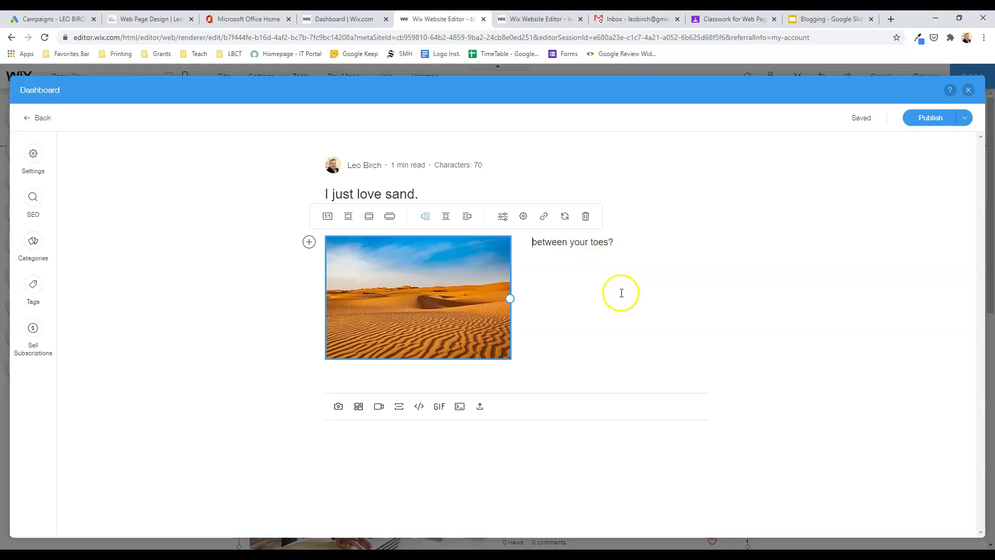
{"action": "left_click", "coordinate": [327, 216]}
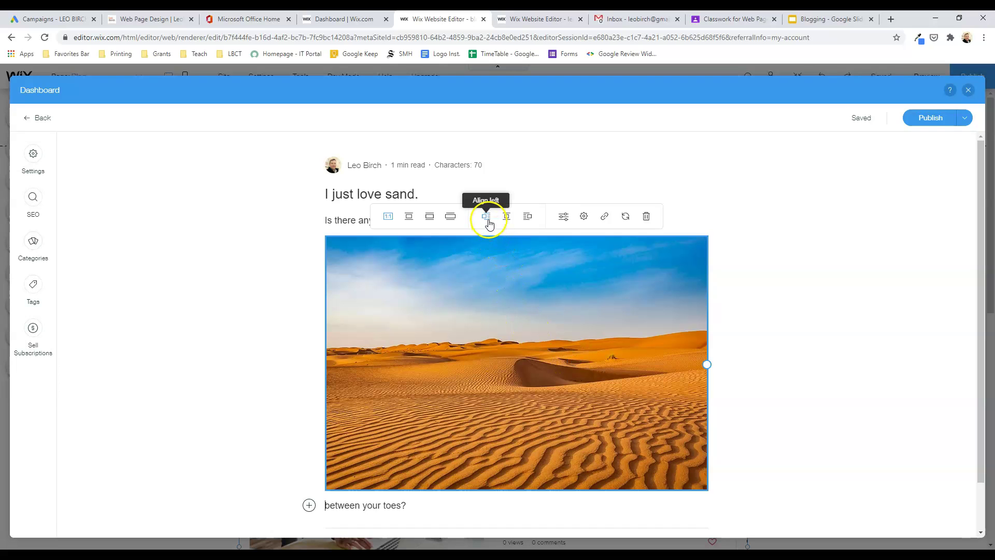
{"action": "left_click", "coordinate": [407, 217]}
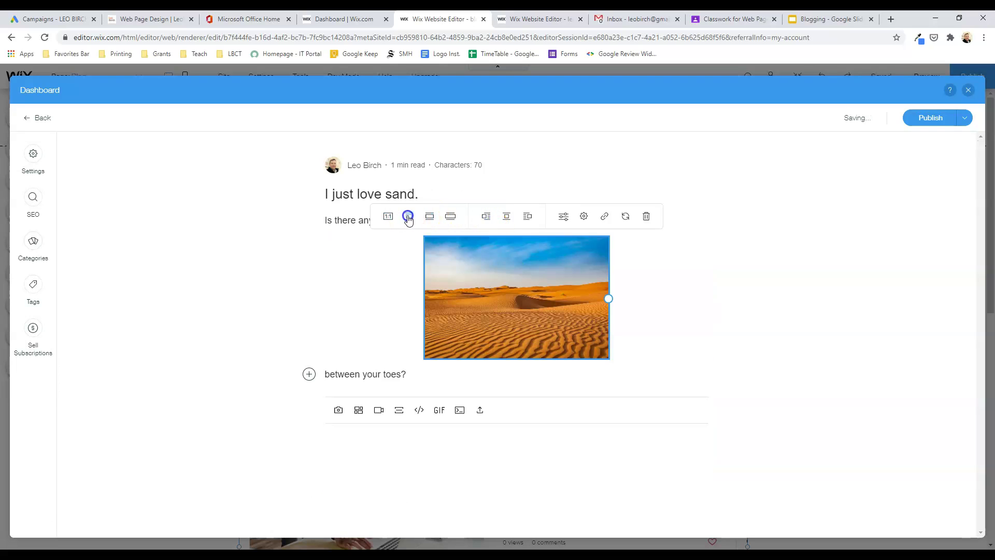
Move the text "between your toes?" from below the desert image to the end of the line above it.
{"action": "left_click", "coordinate": [713, 315]}
{"action": "left_click_drag", "start_coordinate": [429, 367], "coordinate": [323, 380]}
{"action": "key", "text": "ctrl+c"}
{"action": "key", "text": "BackSpace"}
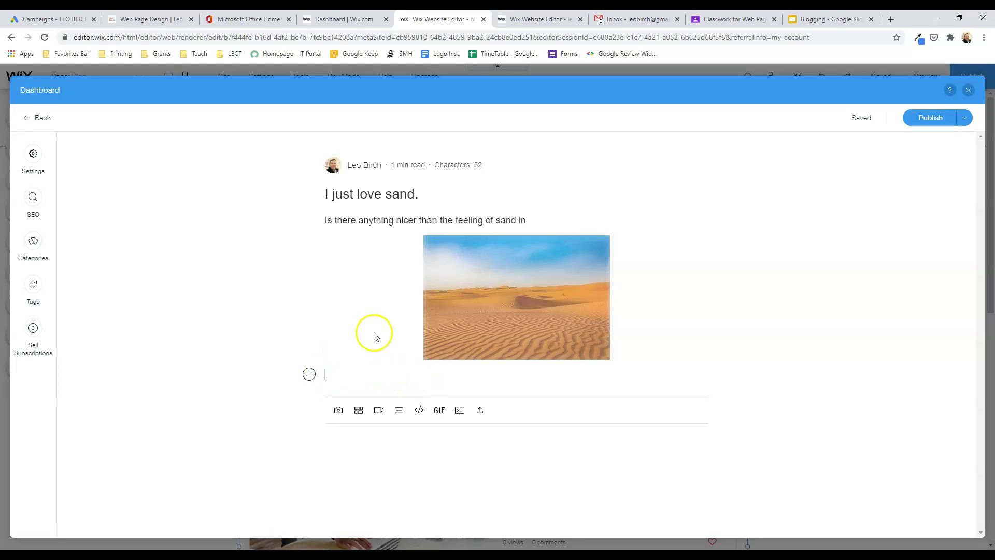
{"action": "left_click", "coordinate": [554, 217]}
{"action": "key", "text": "ctrl+v"}
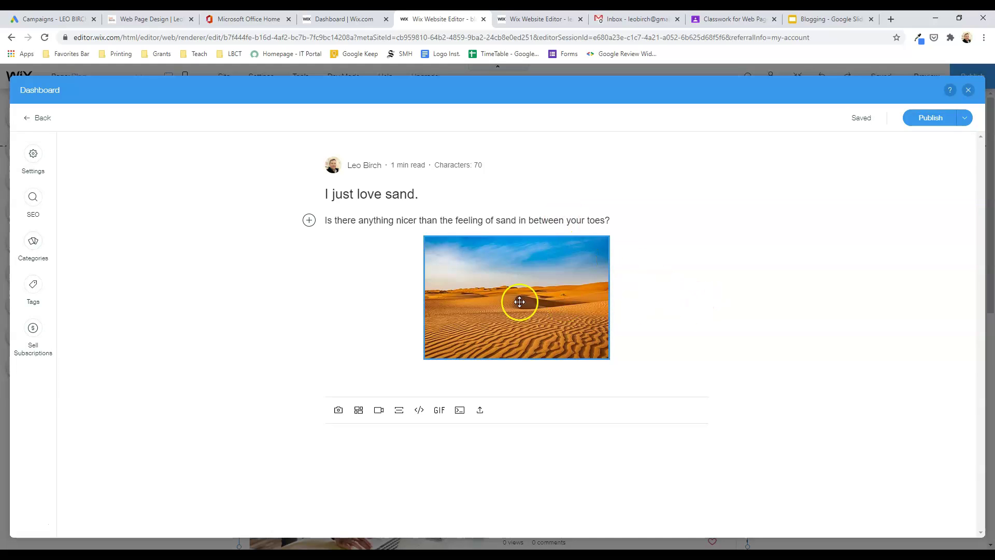
Try larger and centre-aligned layouts on the desert image, and return it to the small size.
{"action": "left_click", "coordinate": [519, 302]}
{"action": "left_click", "coordinate": [430, 223]}
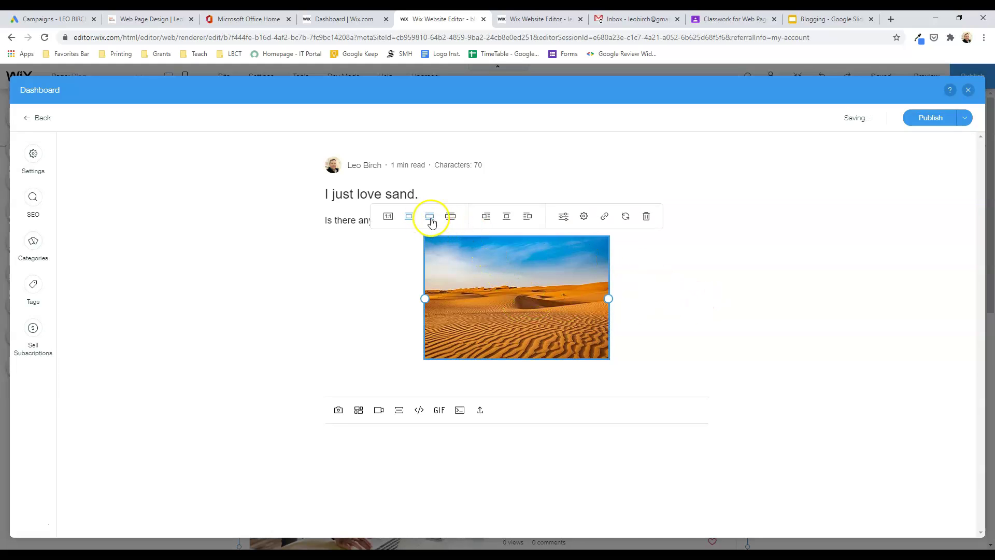
{"action": "left_click", "coordinate": [431, 220]}
{"action": "left_click", "coordinate": [414, 218]}
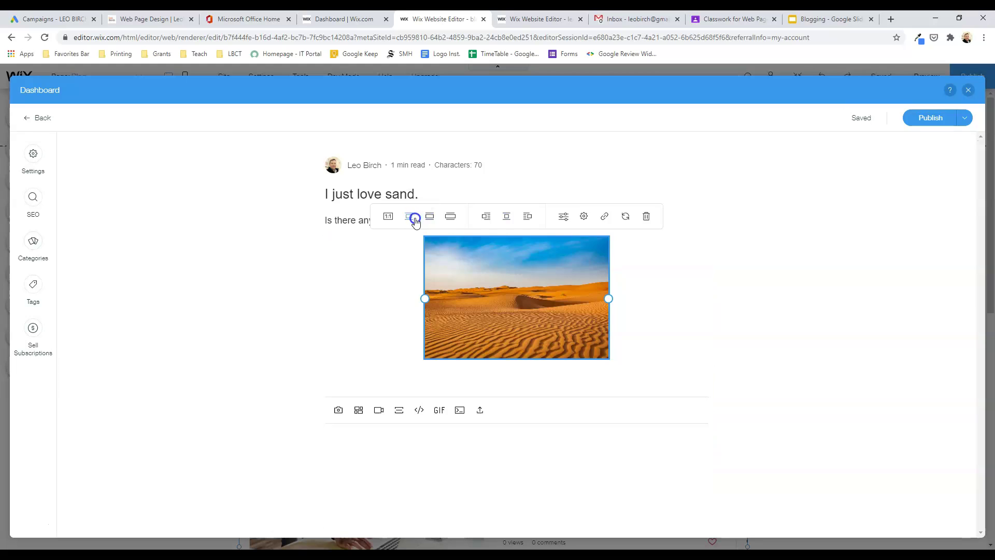
{"action": "left_click", "coordinate": [508, 222]}
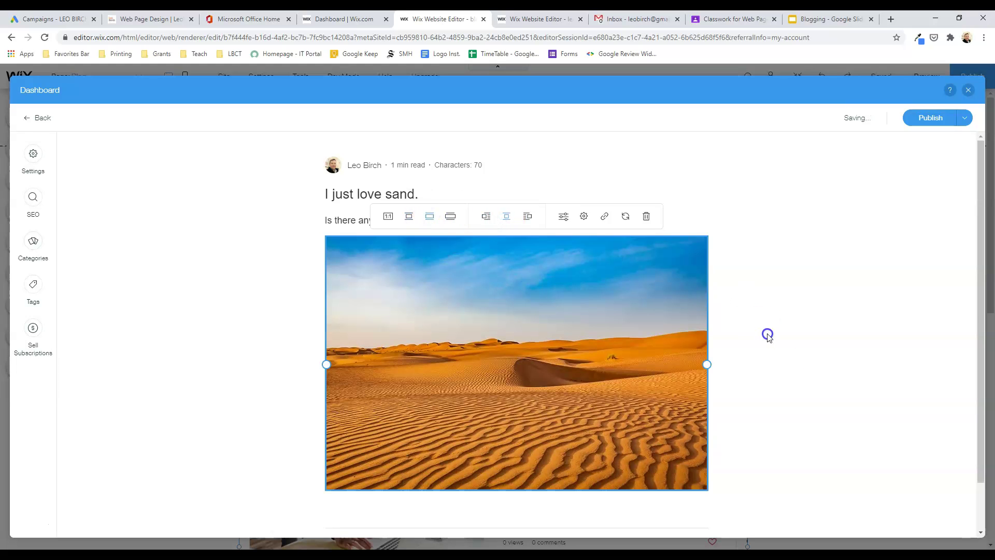
{"action": "left_click", "coordinate": [409, 216]}
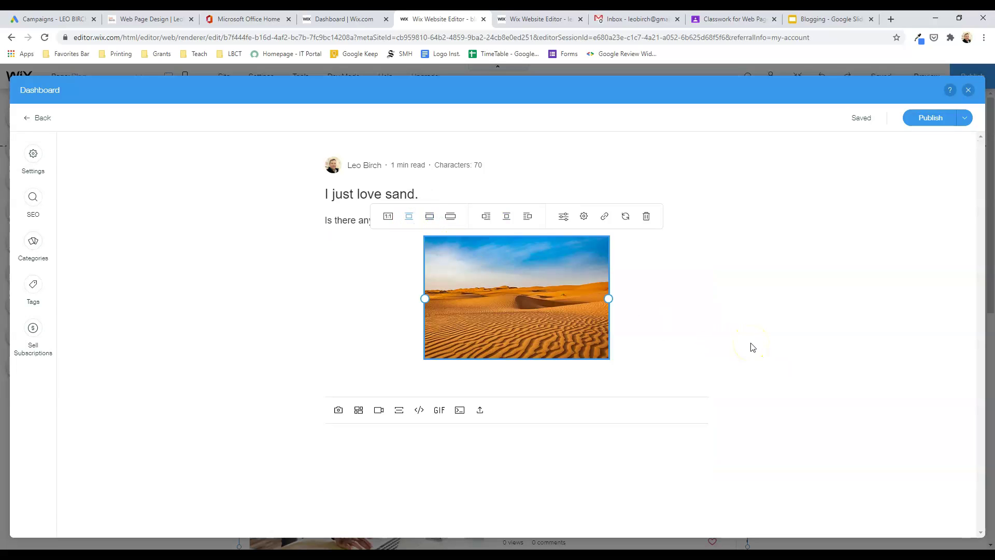
{"action": "left_click", "coordinate": [806, 359]}
{"action": "left_click", "coordinate": [836, 339]}
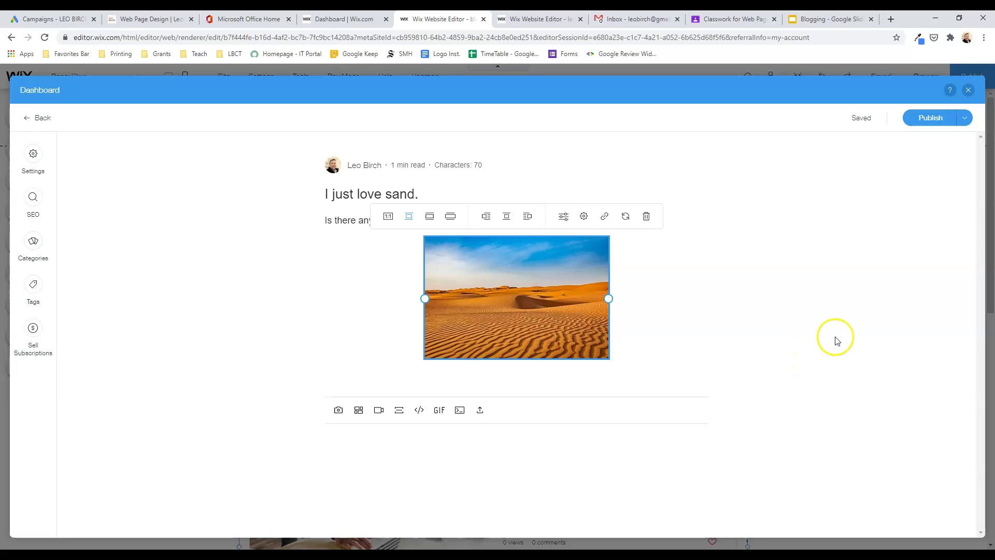
Publish the finished blog post instead of saving it as a draft or scheduling it.
{"action": "left_click", "coordinate": [966, 121]}
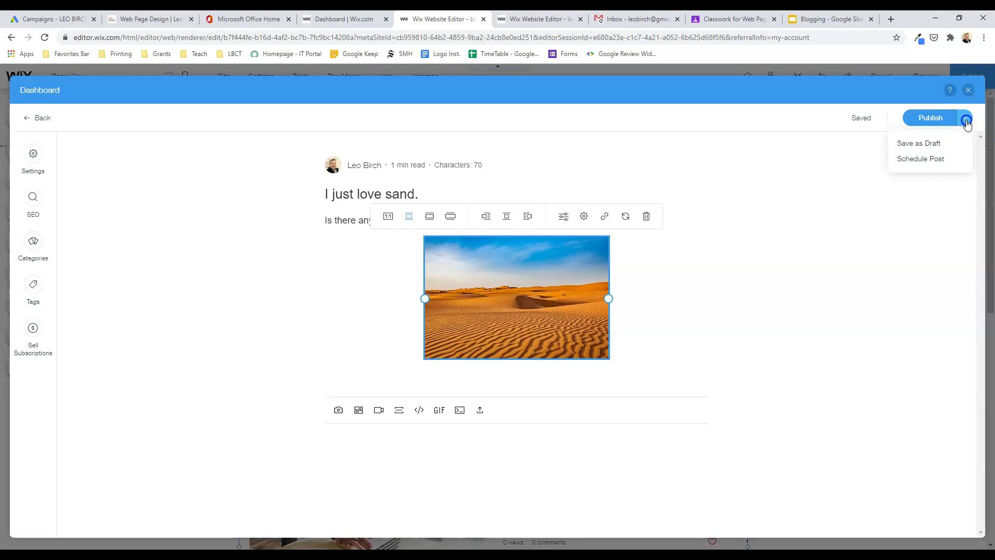
{"action": "left_click", "coordinate": [935, 163]}
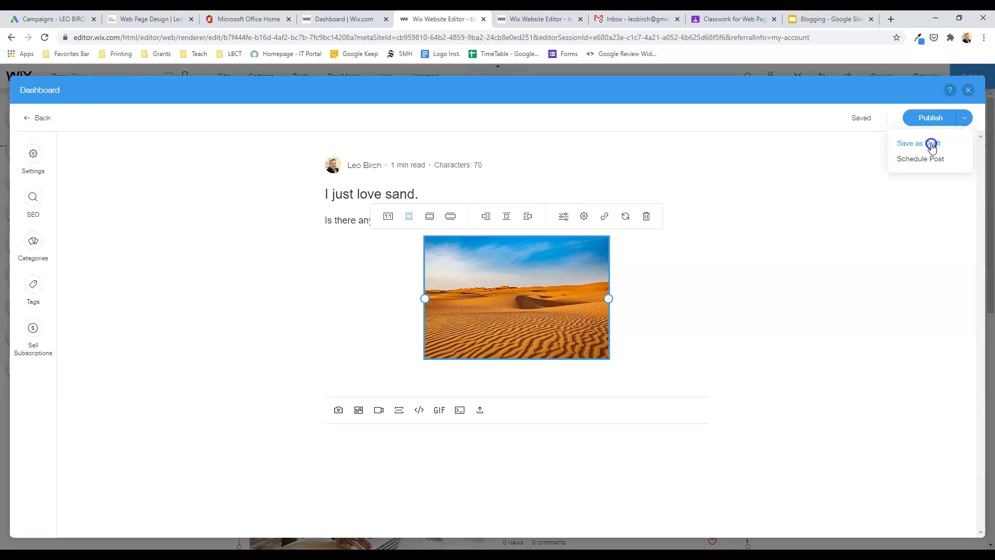
{"action": "left_click", "coordinate": [939, 118]}
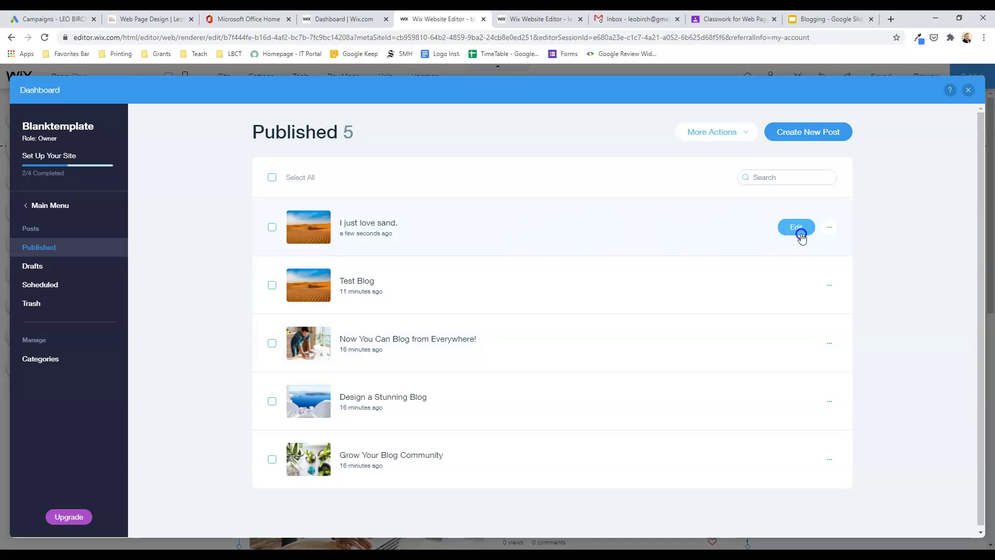
Examine the management options for the published "I just love sand." post and the additional actions for the whole blog.
{"action": "left_click", "coordinate": [830, 229]}
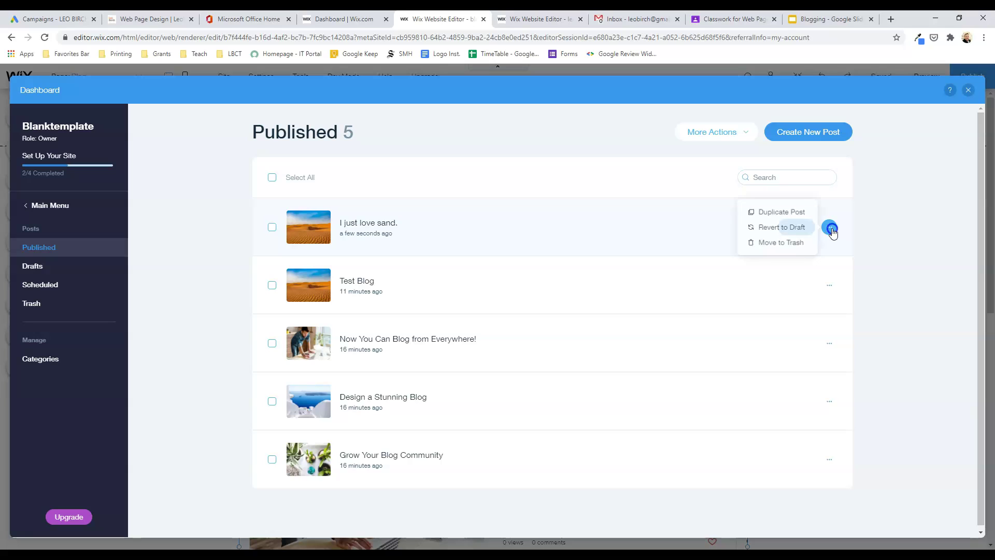
{"action": "left_click", "coordinate": [802, 217]}
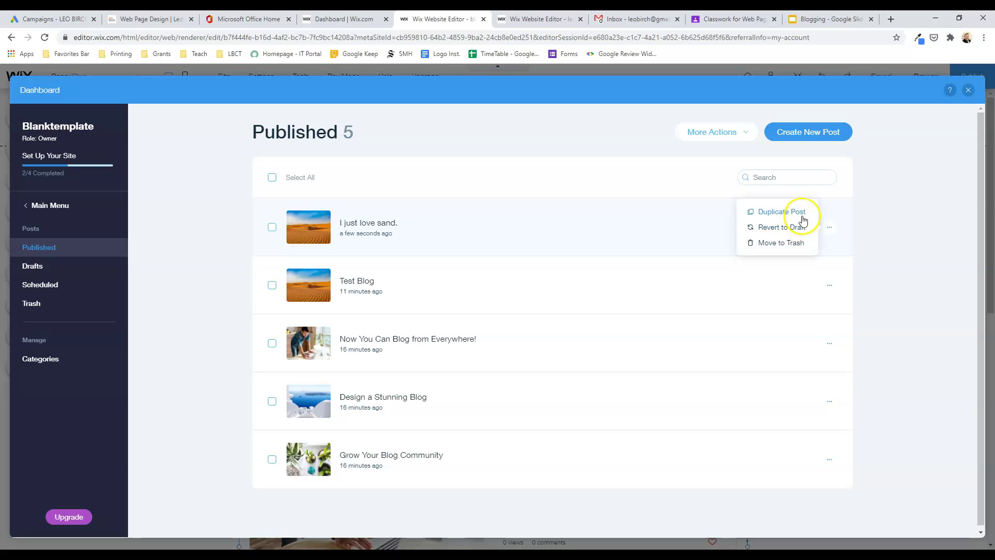
{"action": "left_click", "coordinate": [798, 246]}
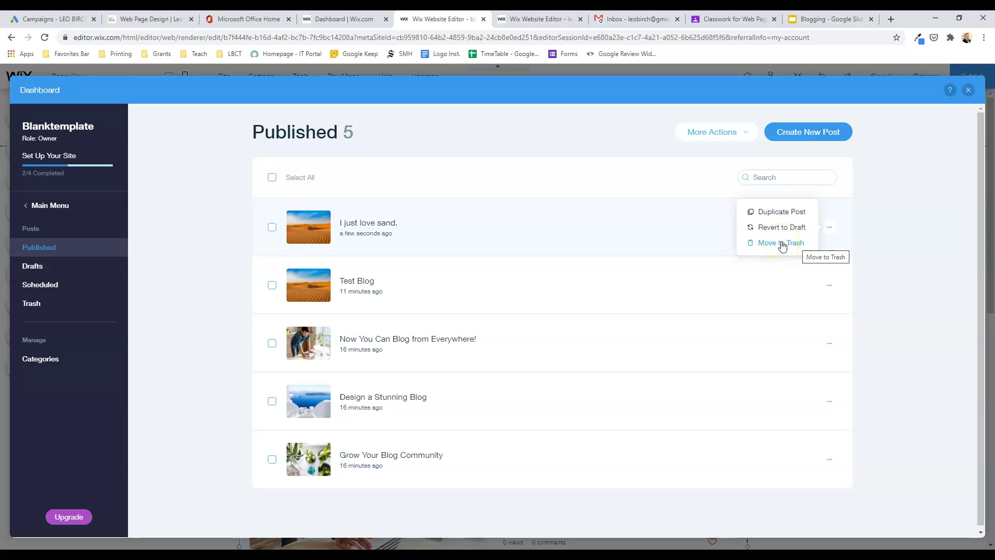
{"action": "left_click", "coordinate": [745, 134]}
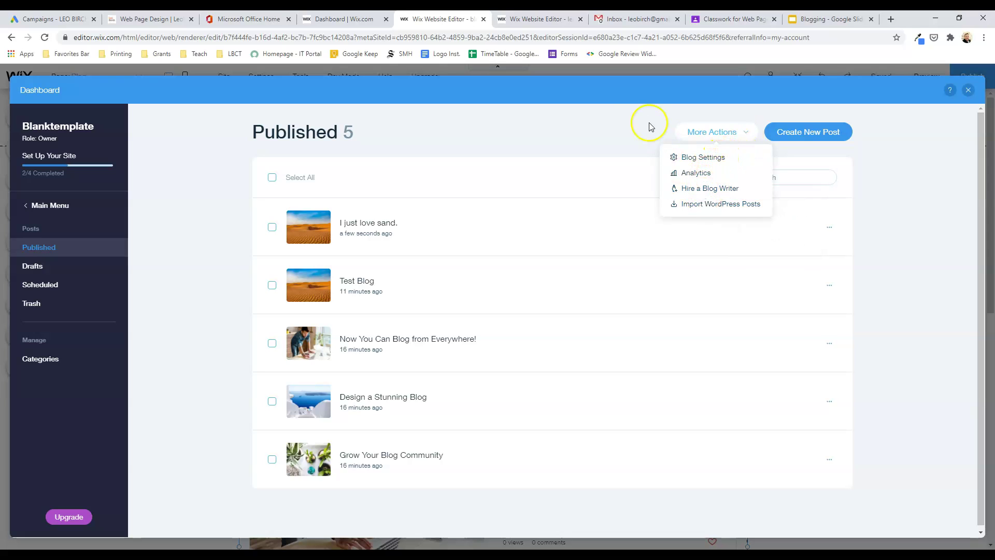
{"action": "left_click", "coordinate": [614, 136]}
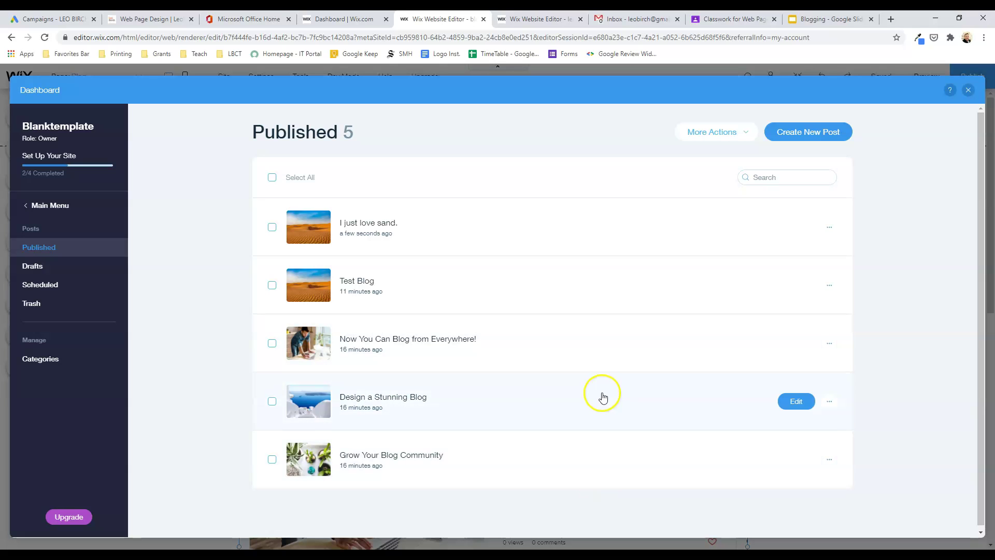
Close the blog dashboard and return to the site's Blog page with the blog feed deselected.
{"action": "left_click", "coordinate": [968, 92]}
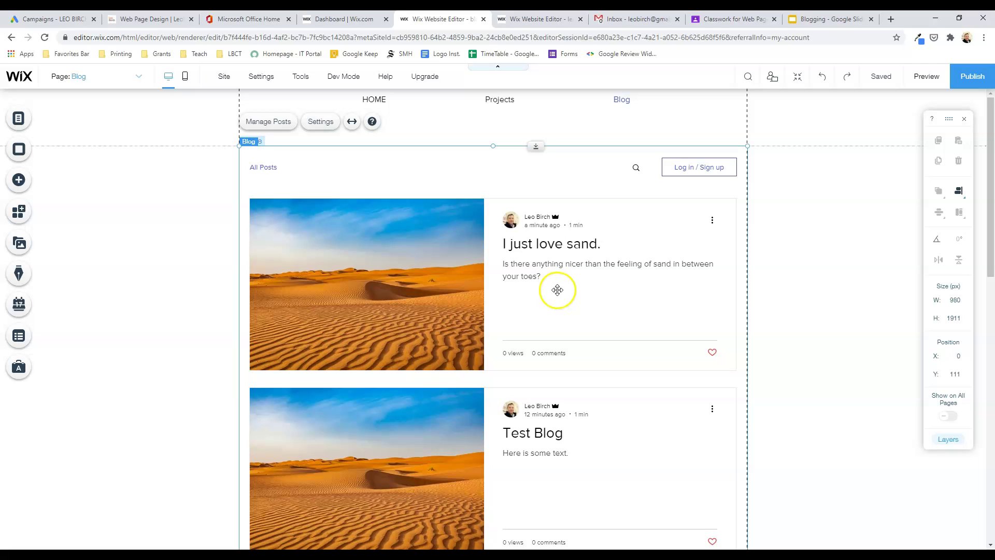
{"action": "left_click", "coordinate": [104, 249]}
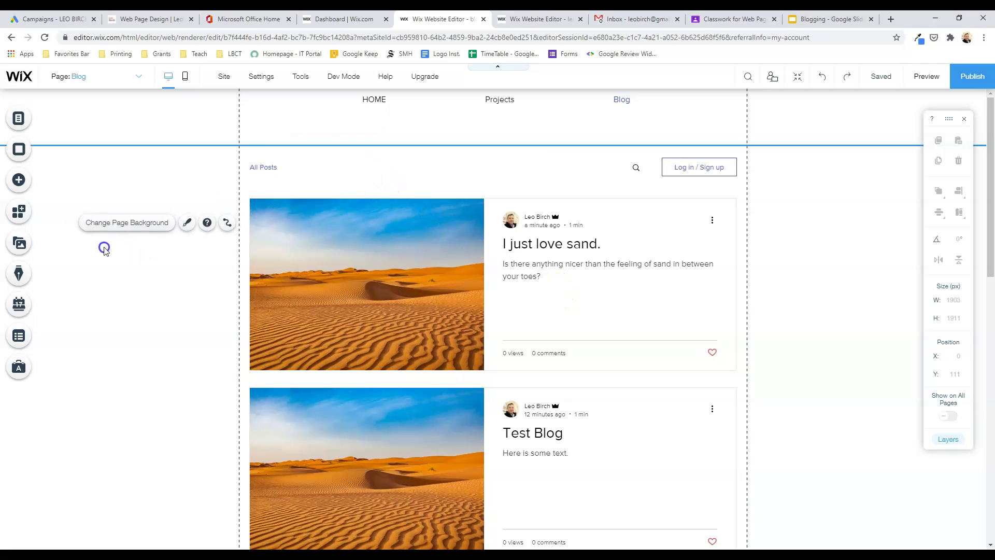
Open the settings of the page's blog feed and examine the display options for what shows on the feed.
{"action": "left_click", "coordinate": [382, 184]}
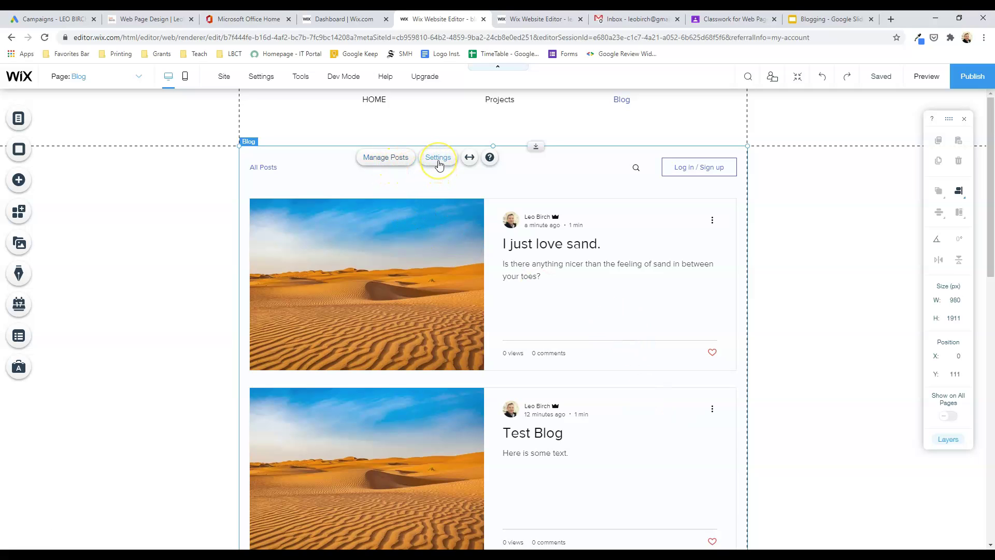
{"action": "left_click", "coordinate": [439, 164]}
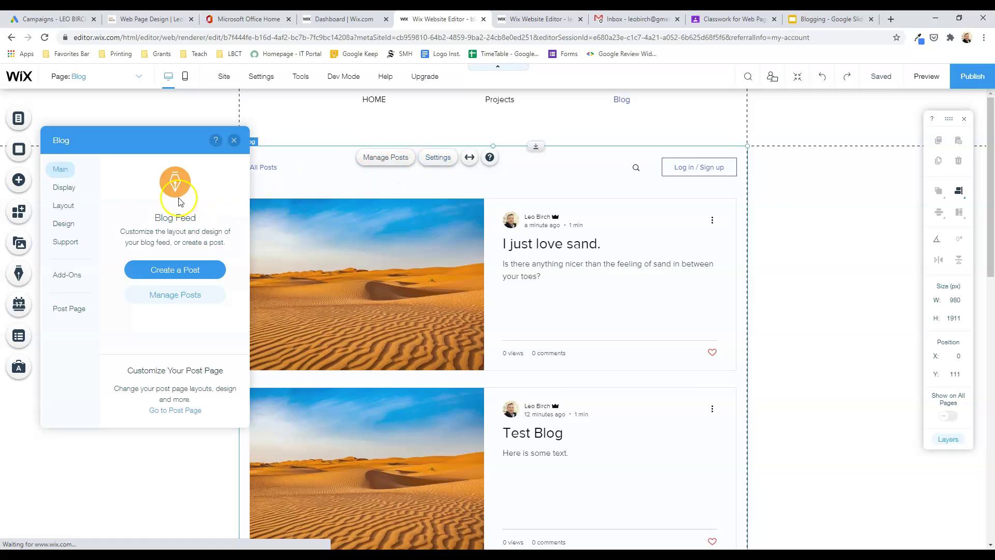
{"action": "left_click", "coordinate": [67, 190]}
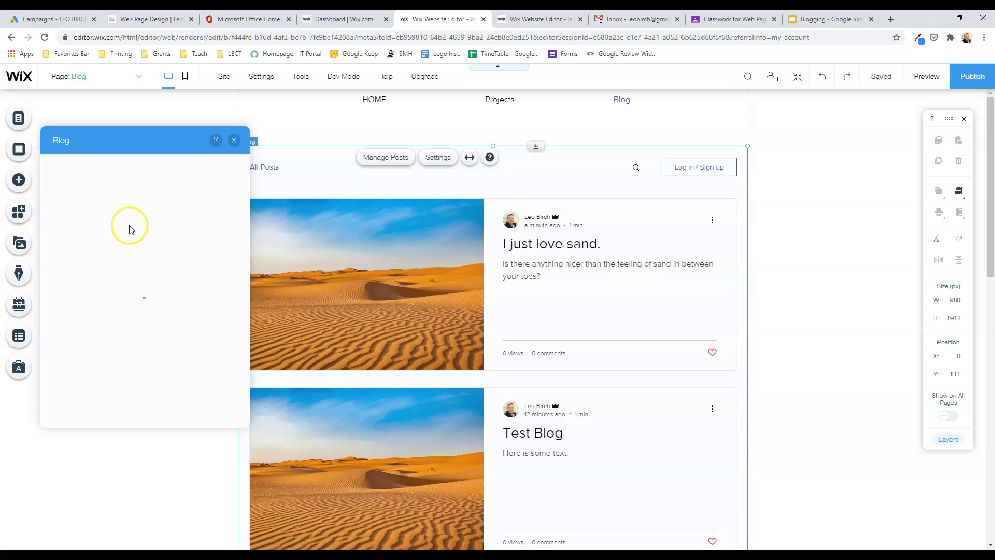
{"action": "left_click", "coordinate": [73, 191]}
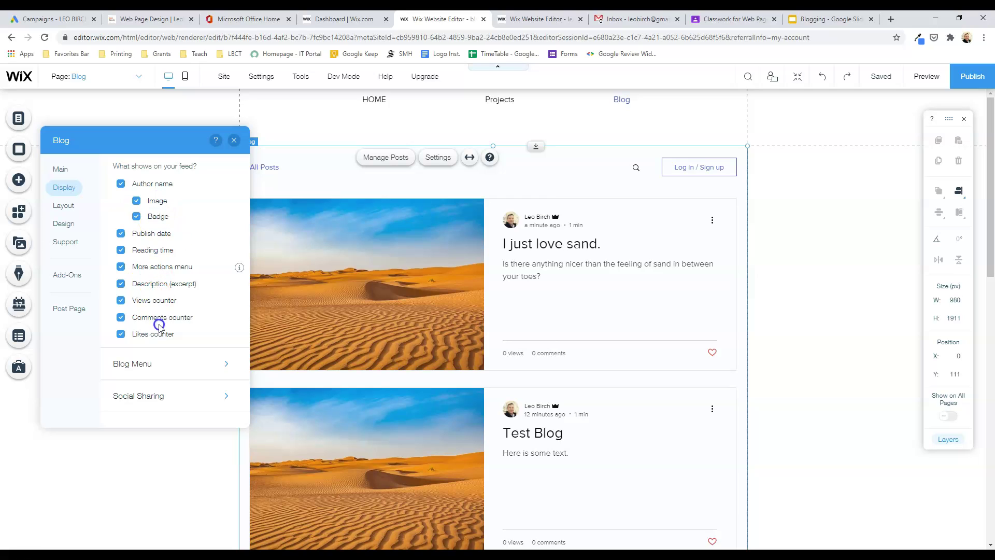
Try the Tiled and Full Post layouts on the all-posts feed, apply the Magazine layout, and close the settings after checking the design options.
{"action": "left_click", "coordinate": [65, 205]}
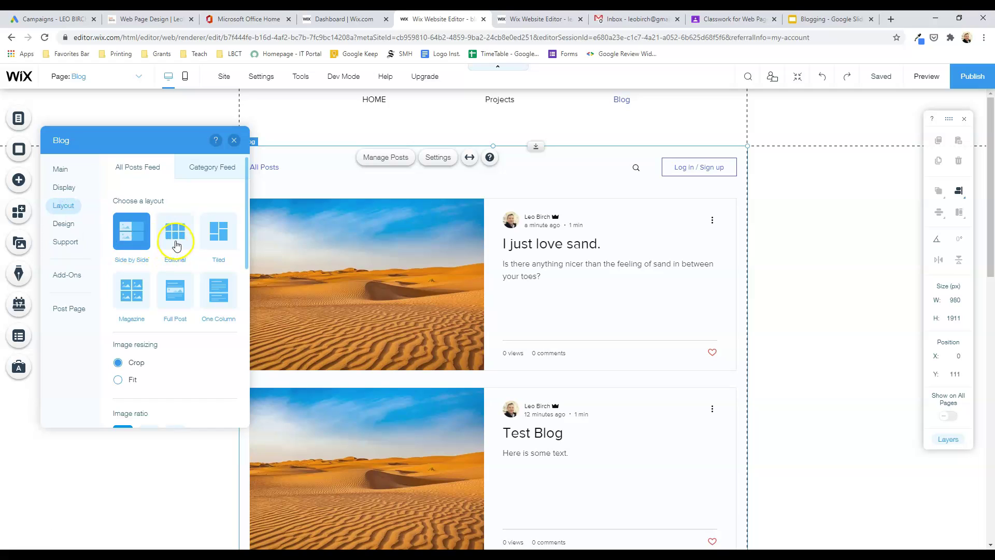
{"action": "left_click", "coordinate": [224, 233]}
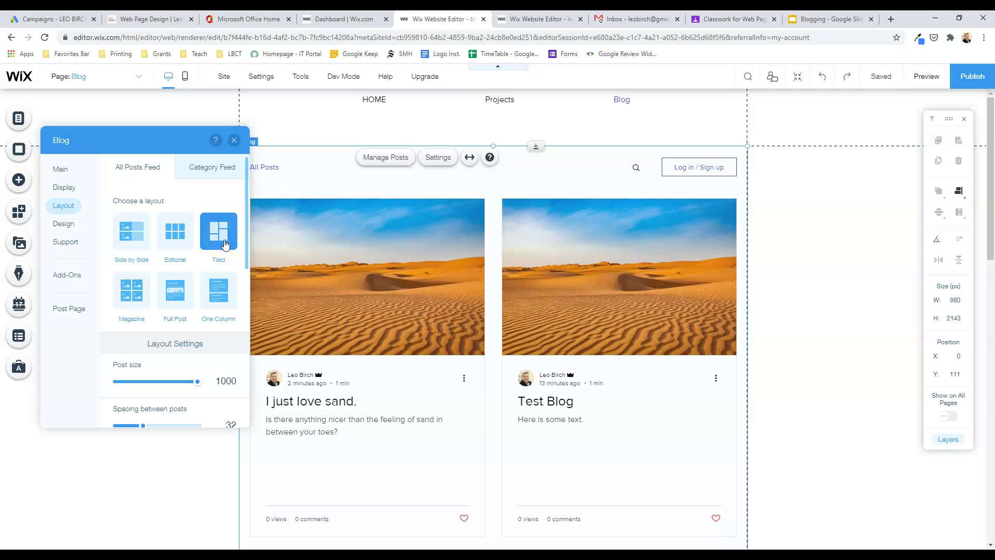
{"action": "left_click", "coordinate": [172, 299]}
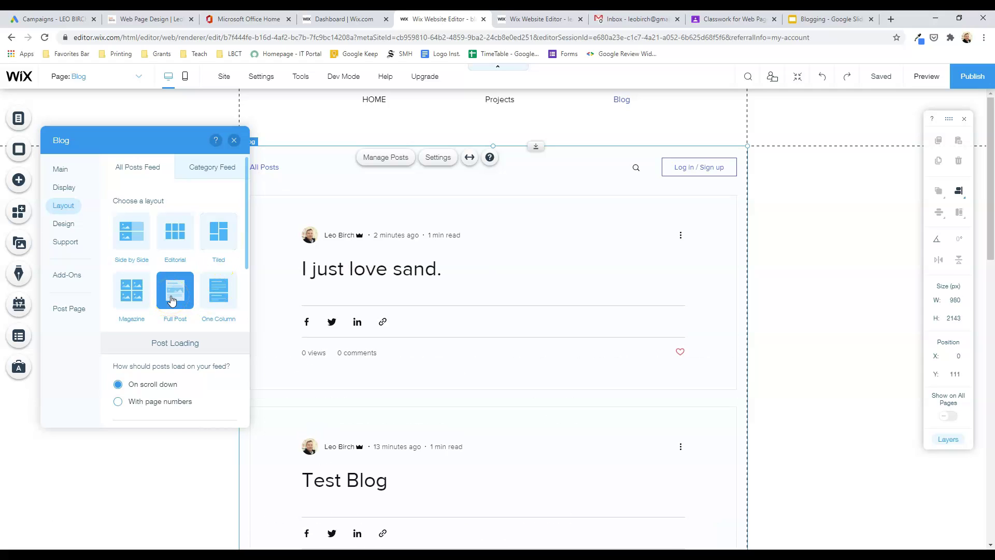
{"action": "left_click", "coordinate": [137, 294]}
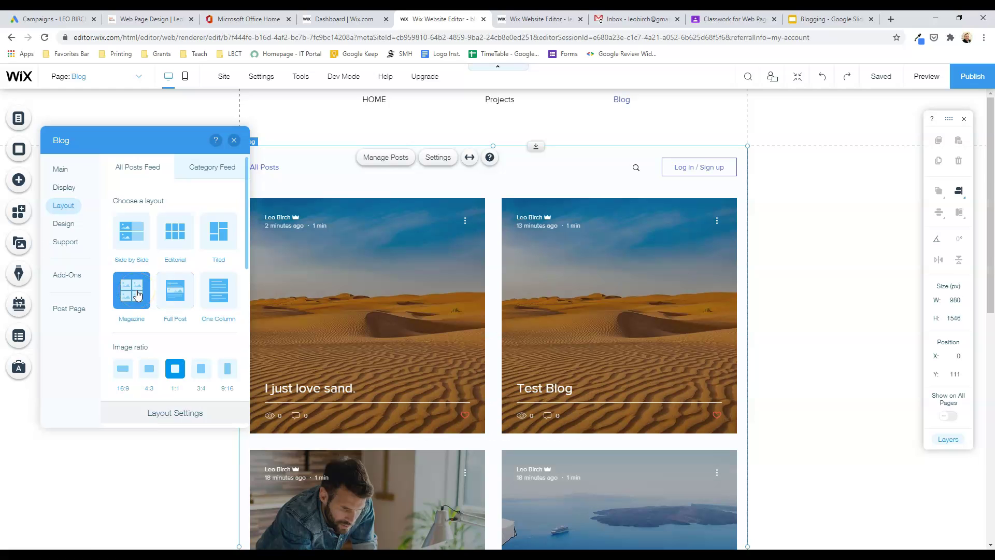
{"action": "left_click", "coordinate": [67, 228]}
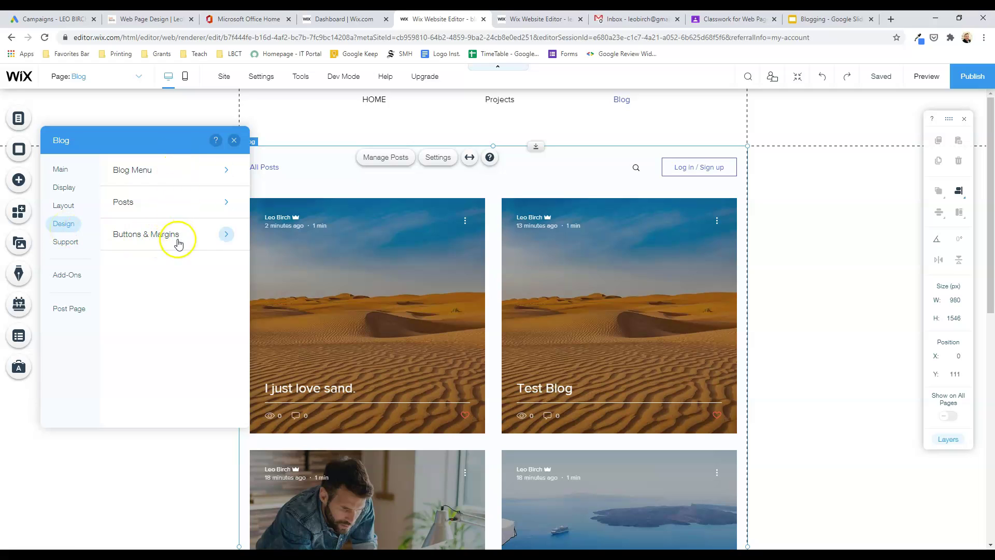
{"action": "left_click", "coordinate": [233, 140]}
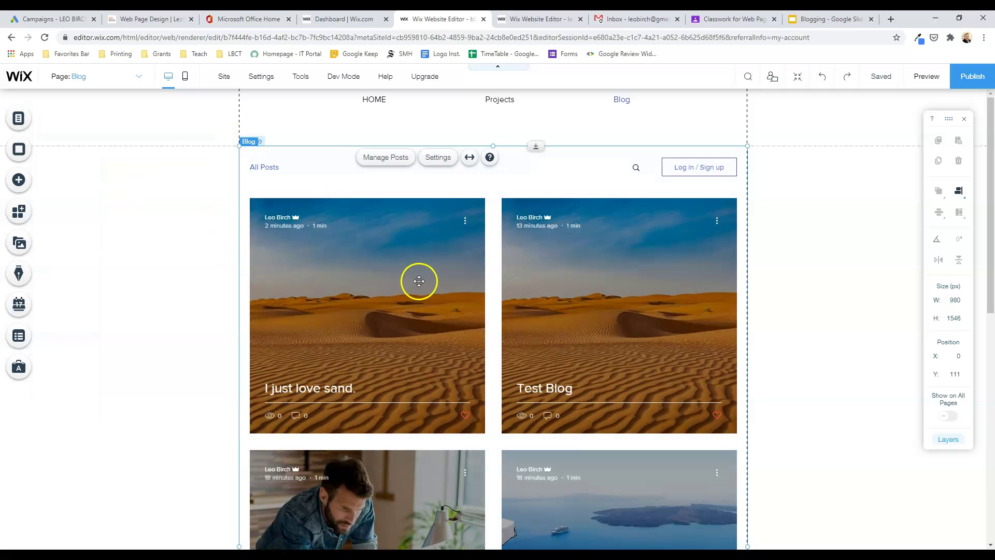